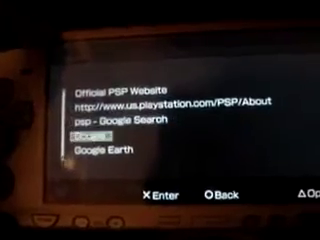
{"action": "key", "text": "Down"}
Step: Scroll the bookmarks list to highlight the pspWxp bookmark
{"action": "key", "text": "Up"}
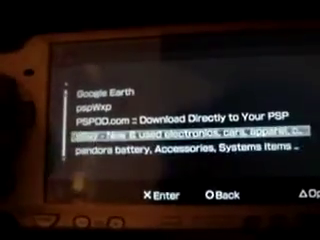
{"action": "key", "text": "Up"}
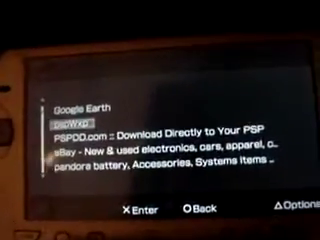